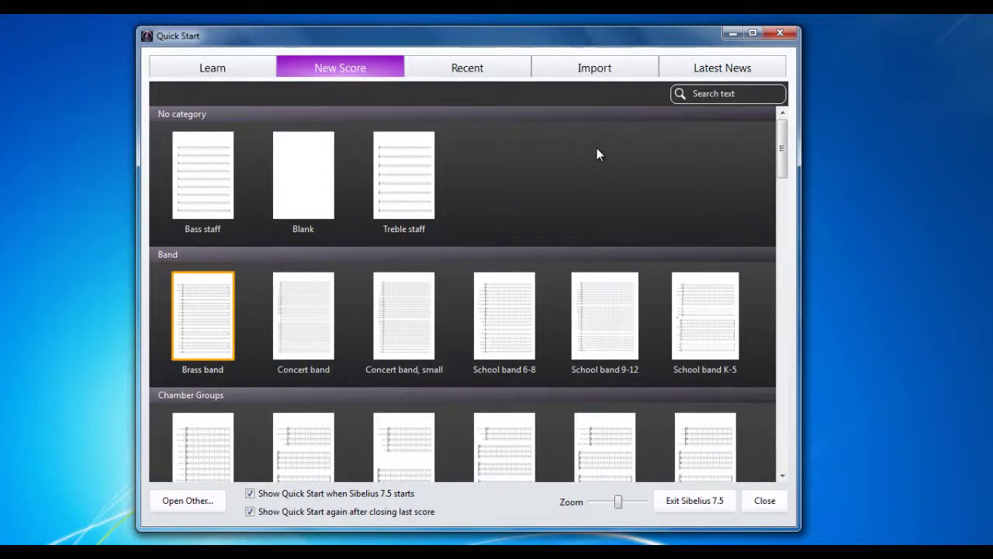
Step: Launch PhotoScore from the Import page of Sibelius 7.5's Quick Start window
{"action": "left_click", "coordinate": [594, 69]}
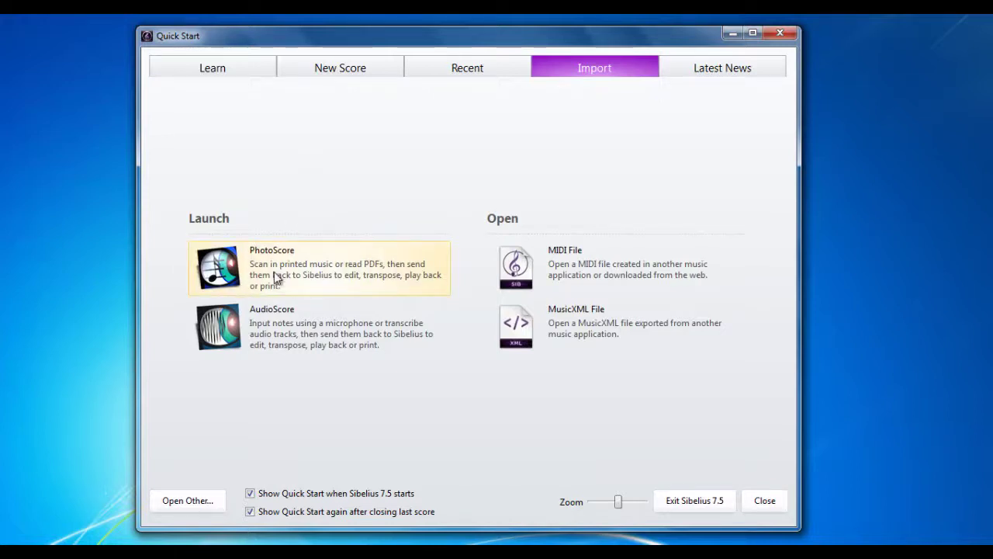
{"action": "left_click", "coordinate": [274, 271]}
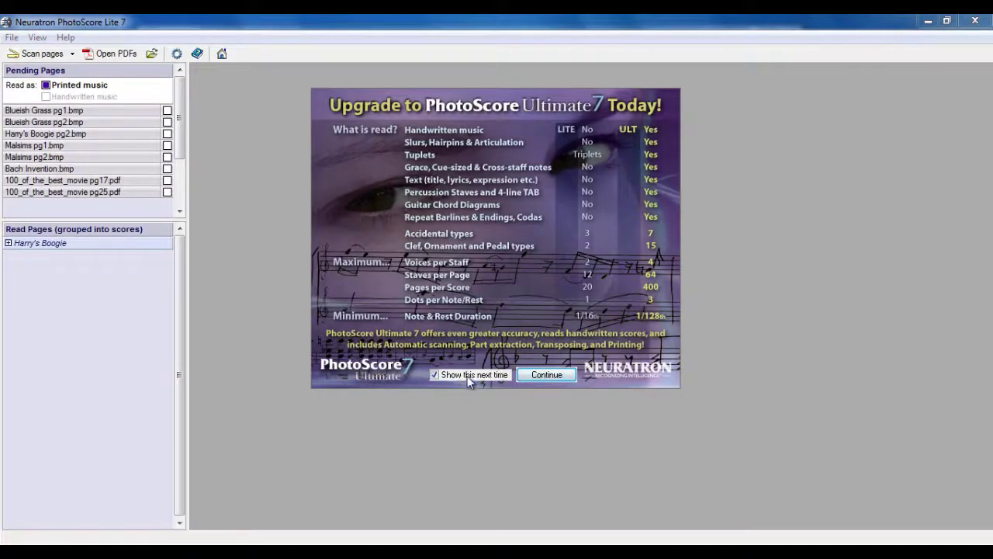
Step: Dismiss the upgrade notice and read the pending page 100_of_the_best_movie pg17.pdf
{"action": "left_click", "coordinate": [548, 375]}
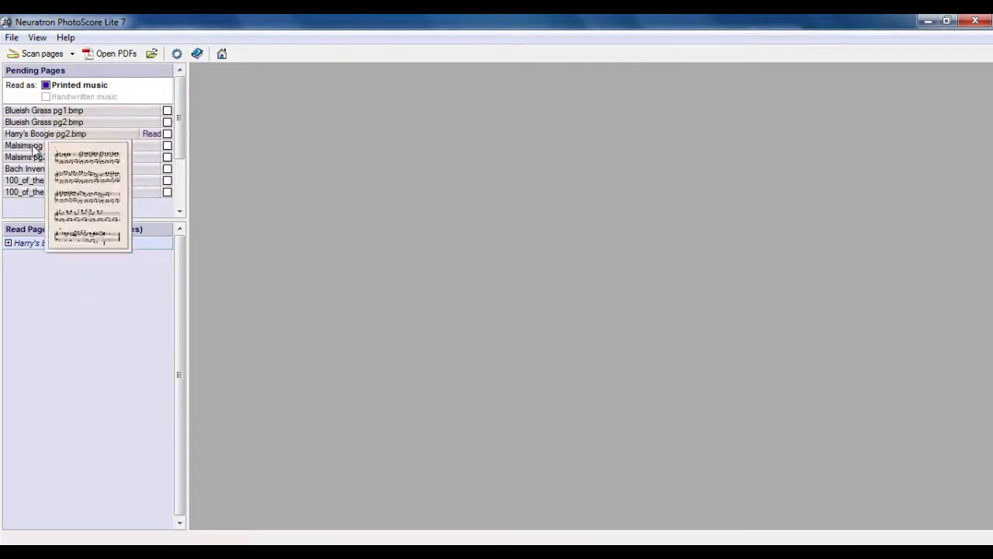
{"action": "mouse_move", "coordinate": [35, 185]}
{"action": "mouse_move", "coordinate": [31, 114]}
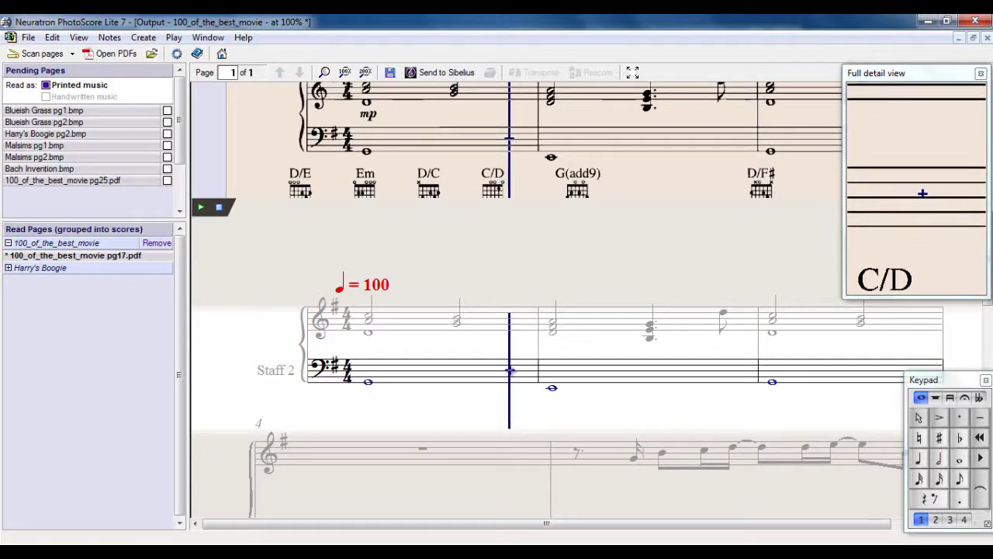
{"action": "scroll", "coordinate": [510, 370], "scroll_direction": "down", "scroll_amount": 3}
{"action": "scroll", "coordinate": [510, 370], "scroll_direction": "down", "scroll_amount": 5}
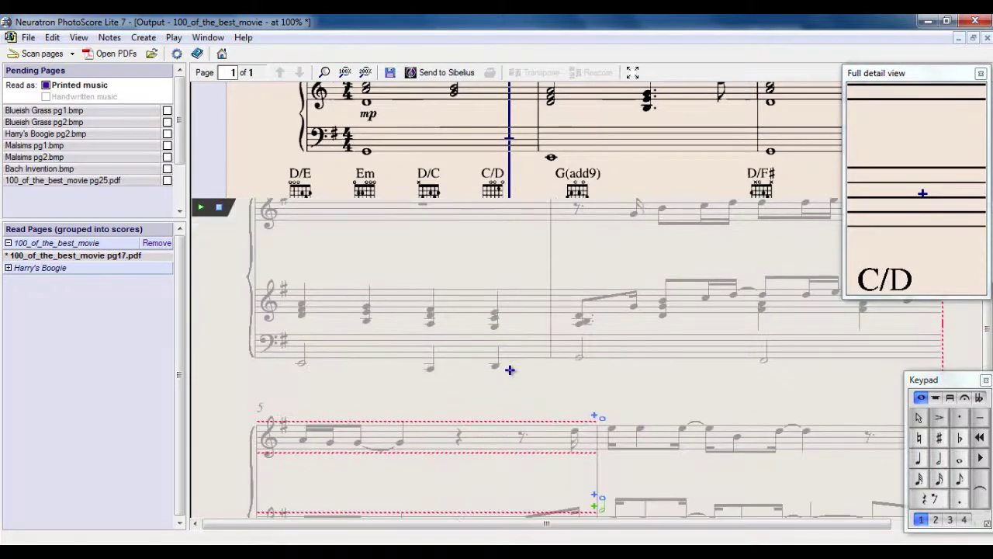
{"action": "scroll", "coordinate": [510, 370], "scroll_direction": "up", "scroll_amount": 6}
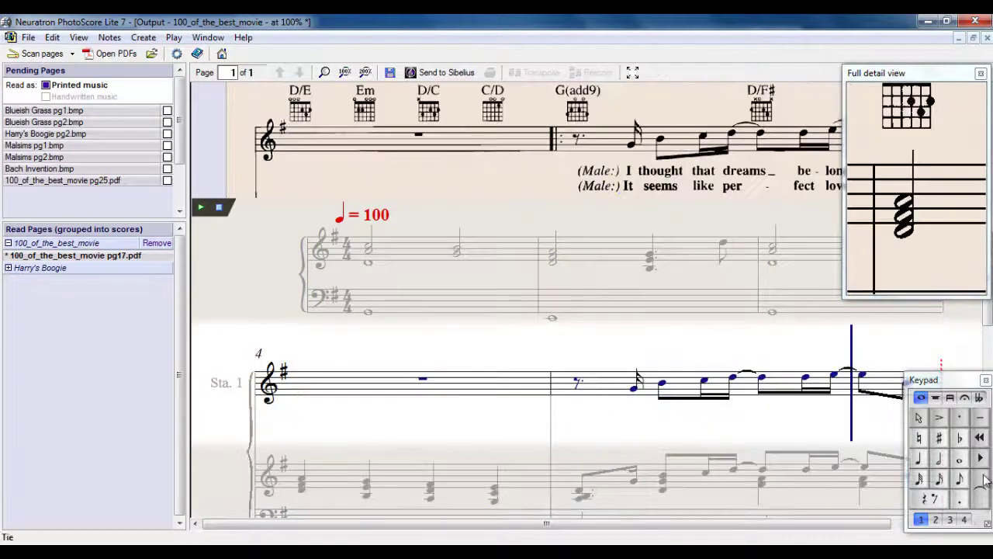
{"action": "scroll", "coordinate": [551, 405], "scroll_direction": "down", "scroll_amount": 2}
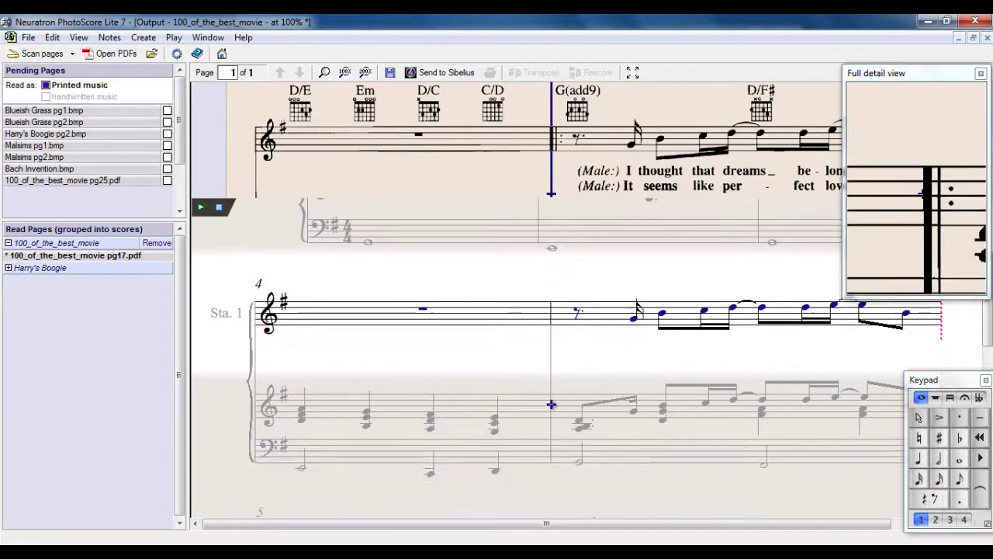
{"action": "scroll", "coordinate": [553, 403], "scroll_direction": "up", "scroll_amount": 4}
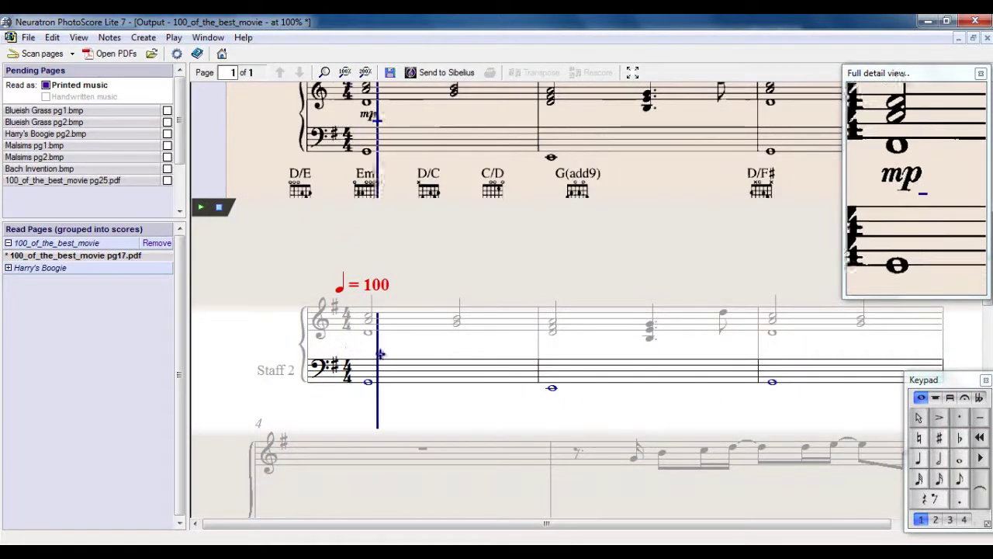
{"action": "scroll", "coordinate": [445, 391], "scroll_direction": "down", "scroll_amount": 5}
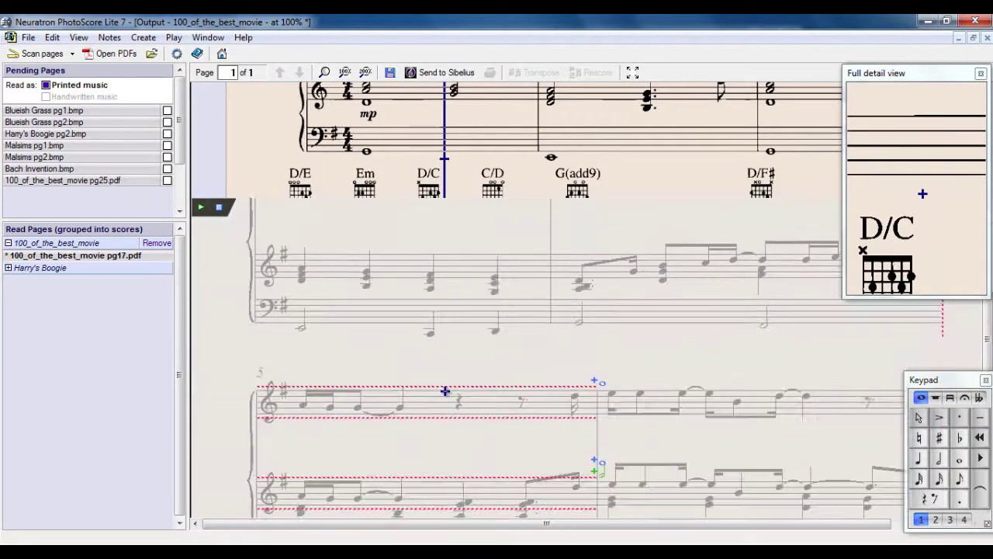
{"action": "scroll", "coordinate": [445, 391], "scroll_direction": "down", "scroll_amount": 3}
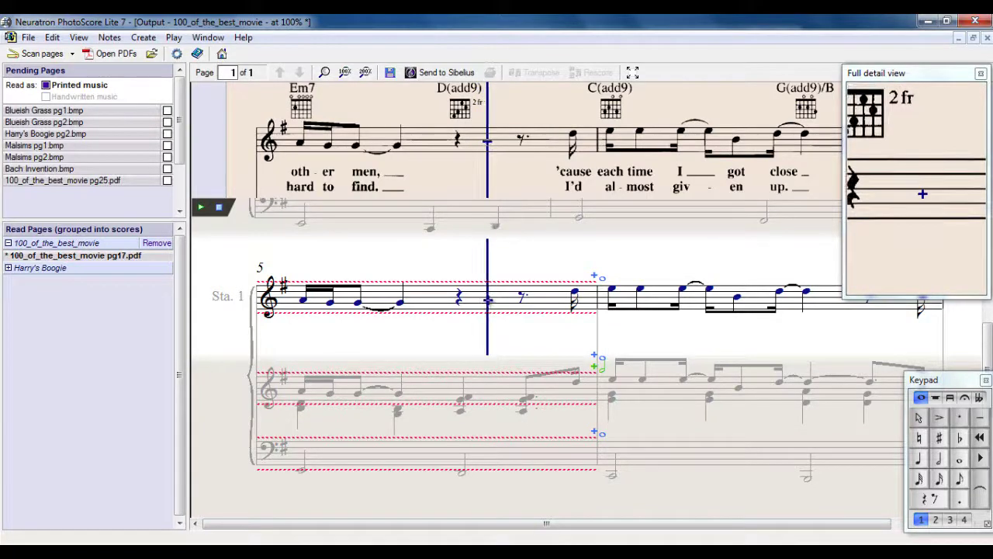
Step: Insert a normal barline at the end of staff 2 so the next system begins at bar 6
{"action": "scroll", "coordinate": [489, 303], "scroll_direction": "up", "scroll_amount": 2}
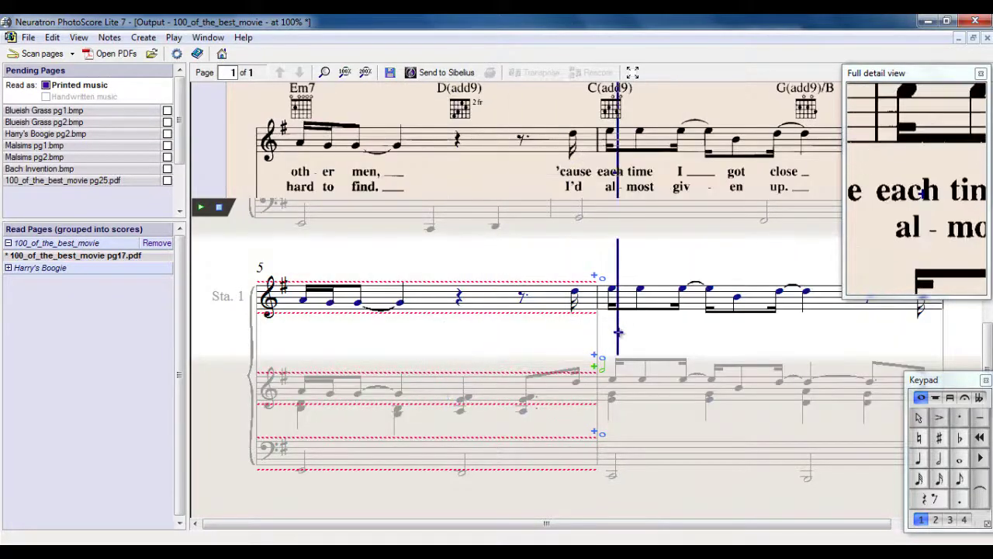
{"action": "scroll", "coordinate": [604, 339], "scroll_direction": "up", "scroll_amount": 3}
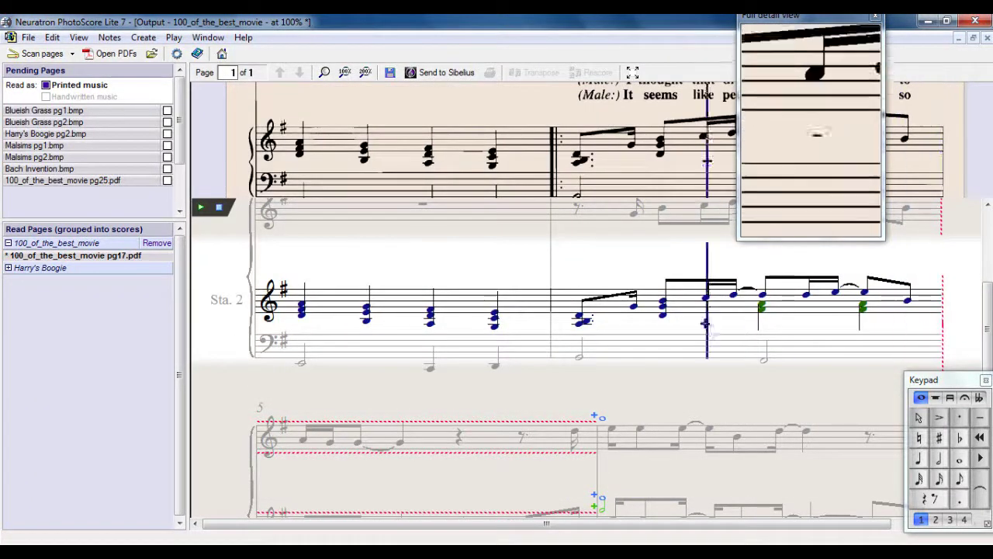
{"action": "left_click", "coordinate": [143, 38]}
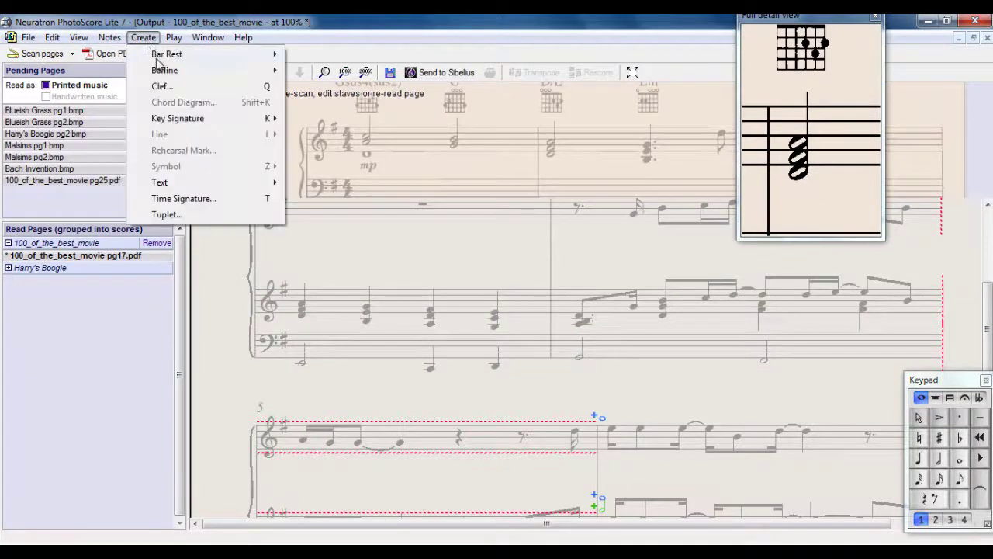
{"action": "mouse_move", "coordinate": [164, 70]}
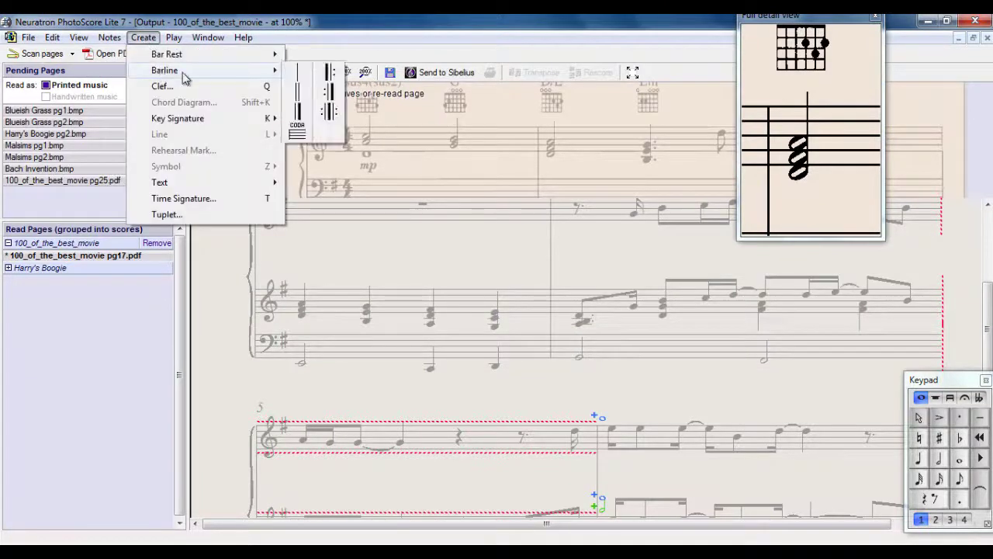
{"action": "left_click", "coordinate": [297, 76]}
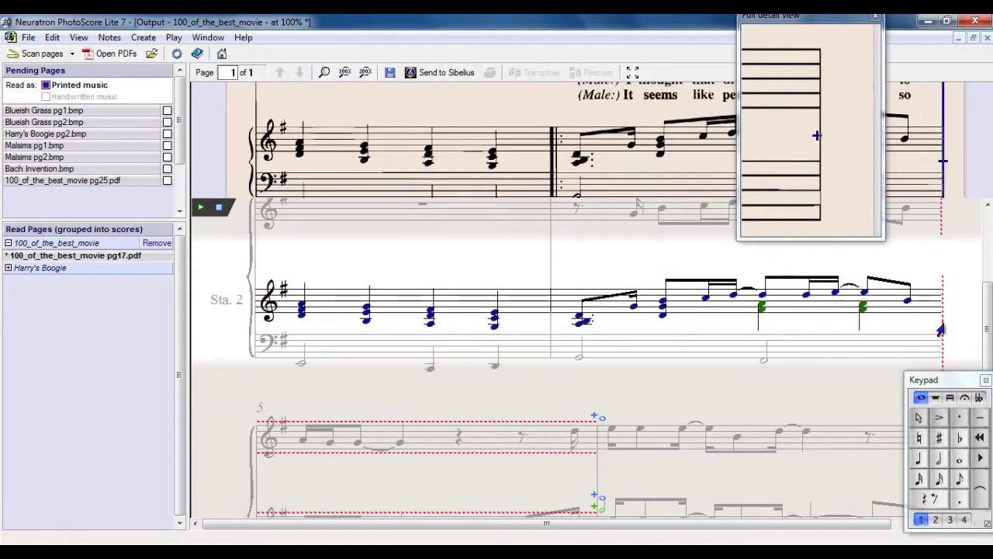
{"action": "left_click", "coordinate": [939, 330]}
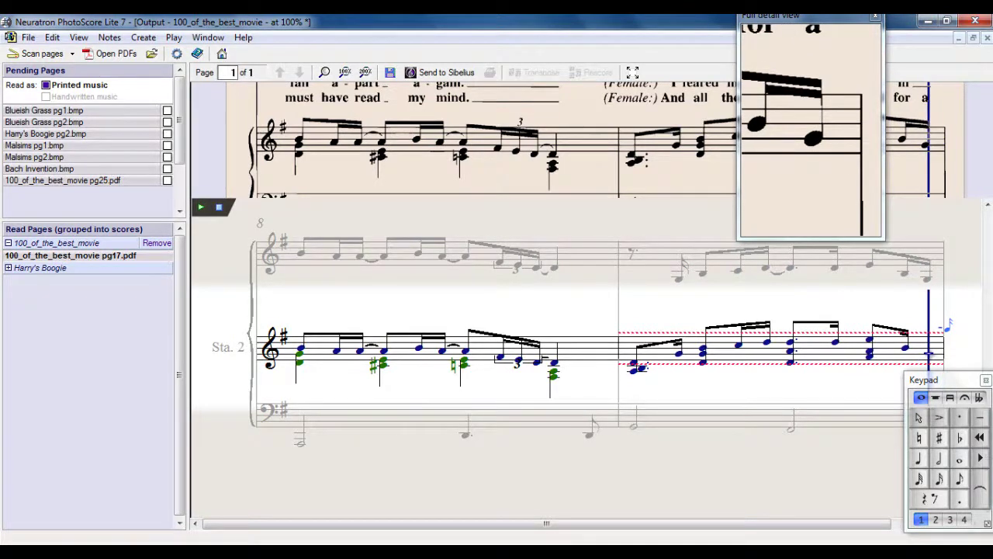
Step: Choose the 16th-note Keypad button to fill the flagged bar on staff 2
{"action": "left_click", "coordinate": [939, 480]}
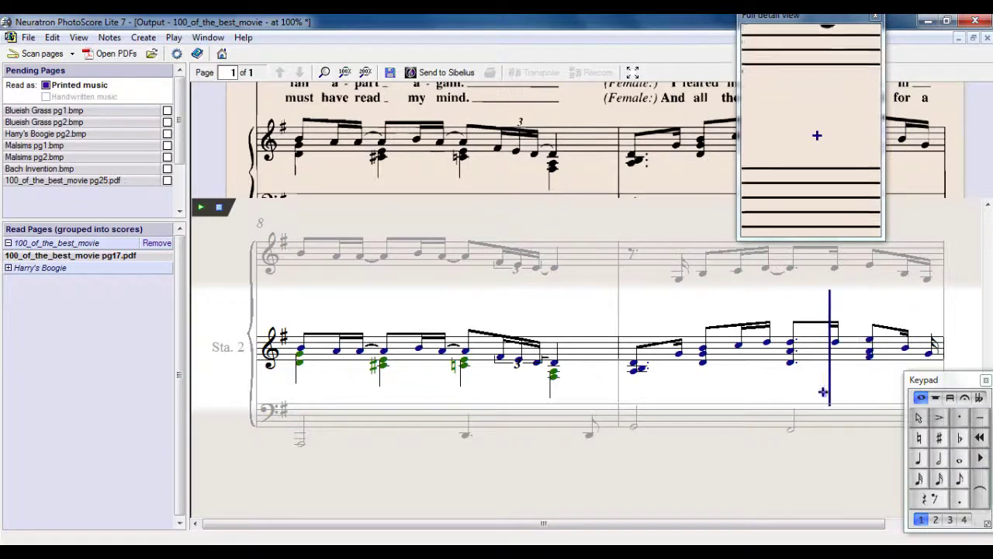
Step: Follow playback of the recognised score against the original scan, then pause it
{"action": "scroll", "coordinate": [732, 401], "scroll_direction": "up", "scroll_amount": 3}
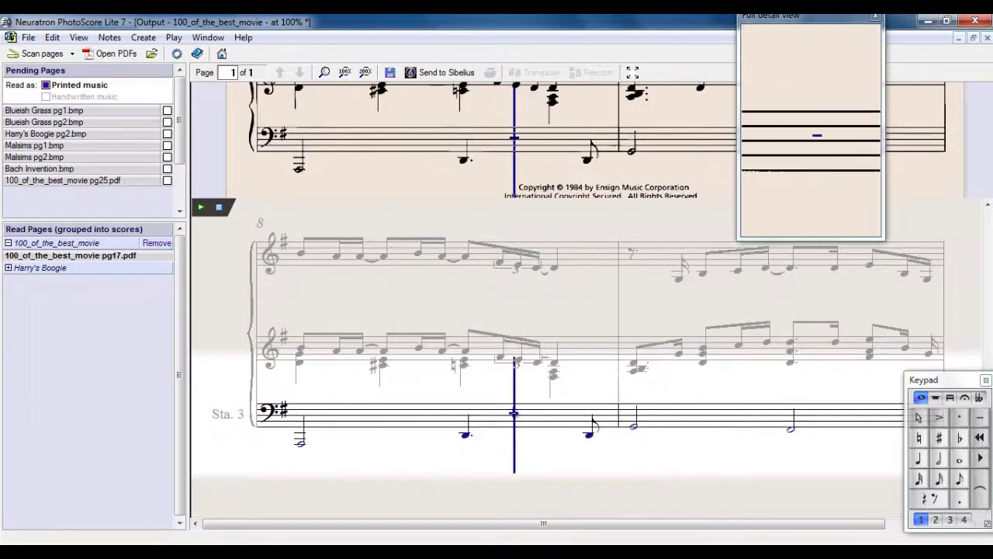
{"action": "scroll", "coordinate": [513, 411], "scroll_direction": "up", "scroll_amount": 5}
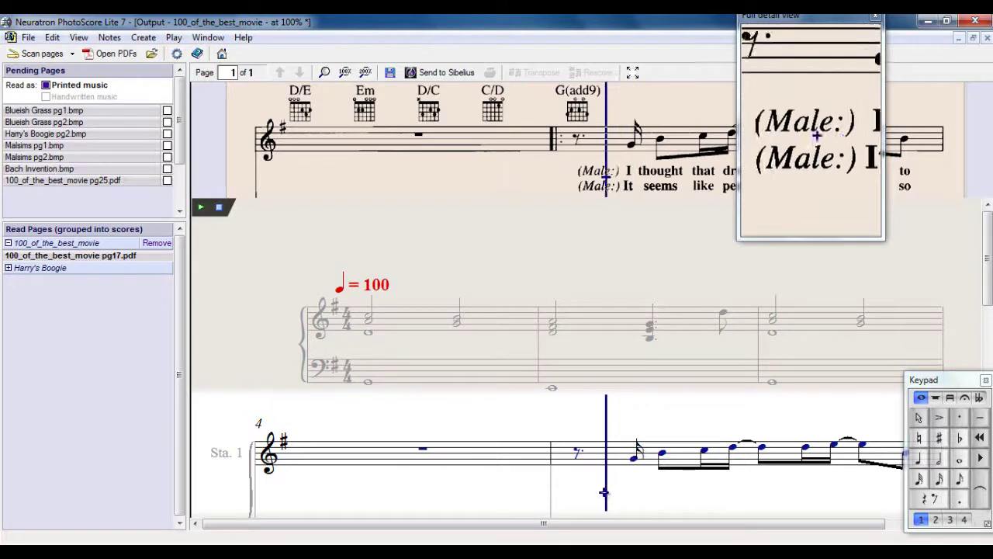
{"action": "scroll", "coordinate": [444, 509], "scroll_direction": "down", "scroll_amount": 2}
{"action": "scroll", "coordinate": [444, 506], "scroll_direction": "up", "scroll_amount": 2}
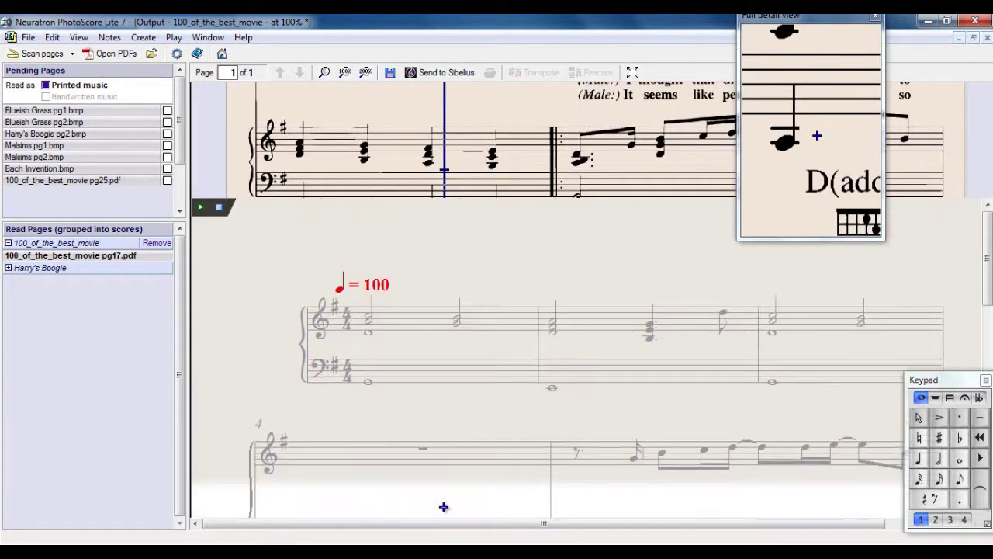
{"action": "scroll", "coordinate": [442, 407], "scroll_direction": "down", "scroll_amount": 2}
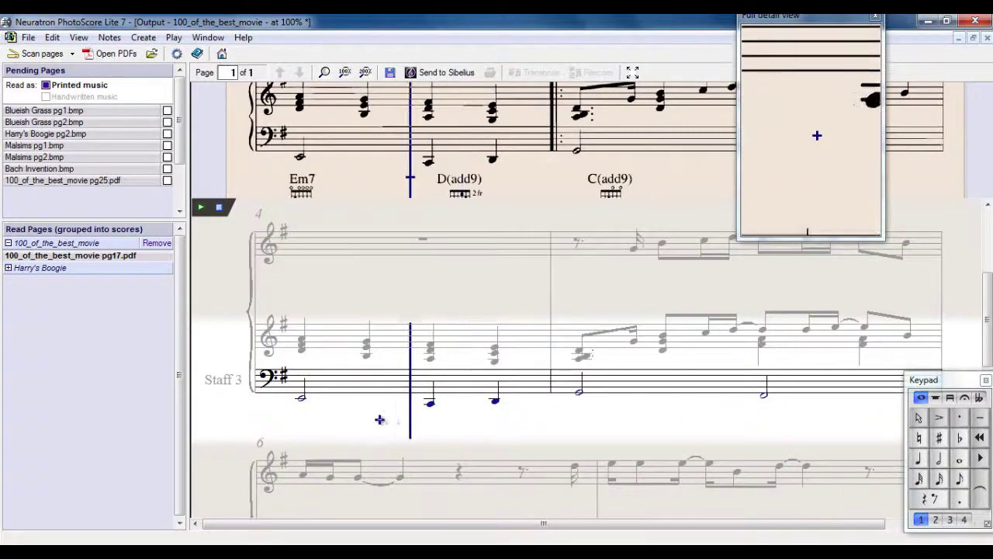
{"action": "scroll", "coordinate": [349, 392], "scroll_direction": "down", "scroll_amount": 2}
{"action": "scroll", "coordinate": [316, 363], "scroll_direction": "up", "scroll_amount": 5}
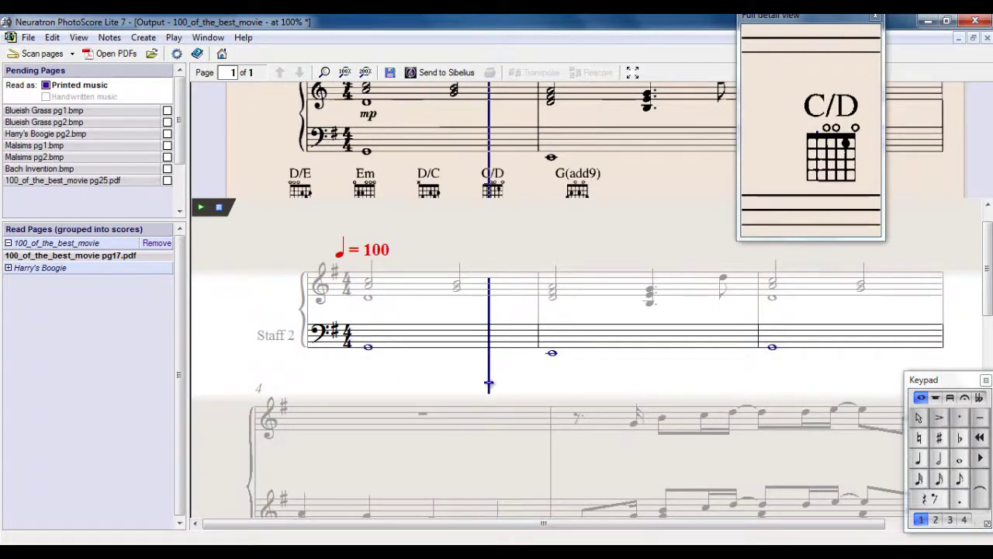
{"action": "left_click", "coordinate": [200, 206]}
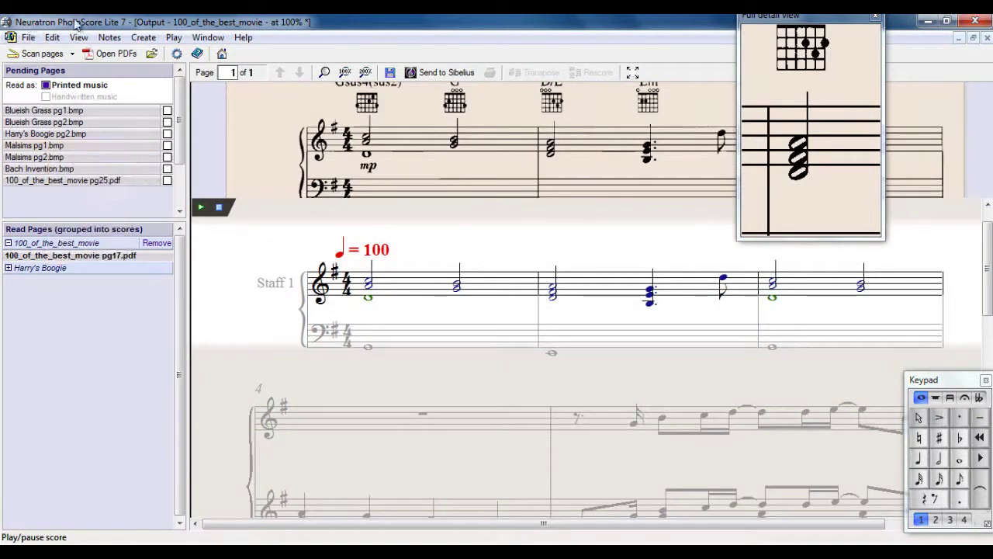
Step: Restart playback and follow it through to the end, returning to the top
{"action": "key", "text": "space"}
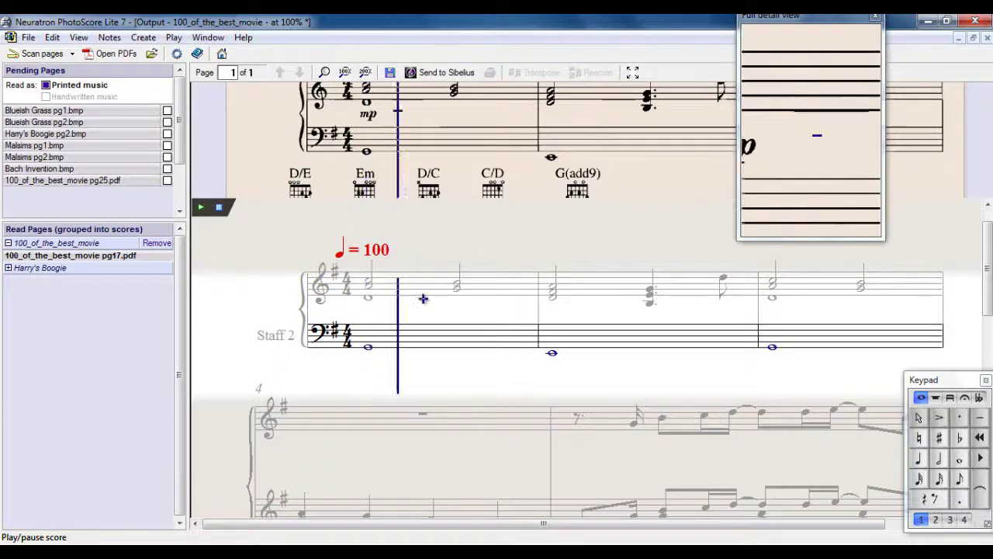
{"action": "scroll", "coordinate": [473, 350], "scroll_direction": "down", "scroll_amount": 3}
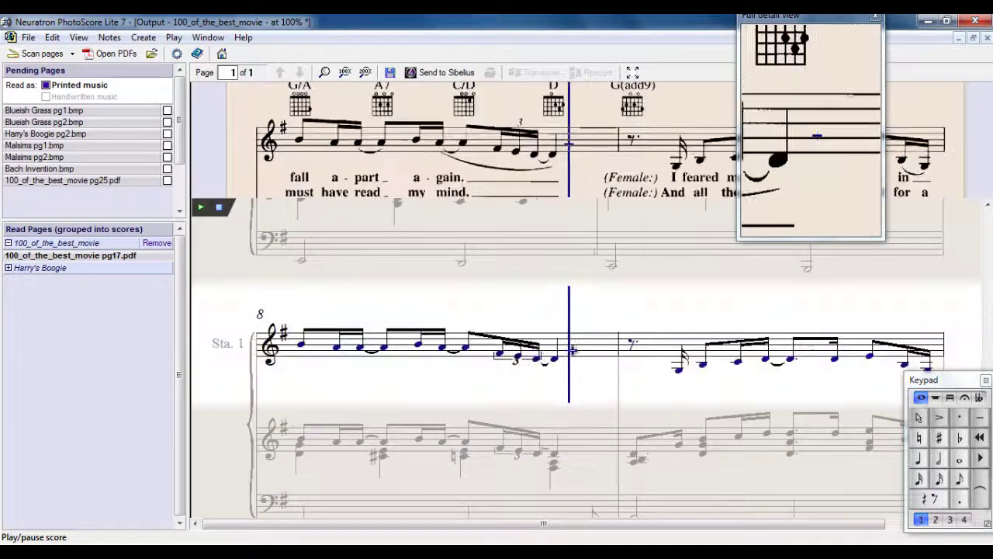
{"action": "scroll", "coordinate": [620, 362], "scroll_direction": "up", "scroll_amount": 10}
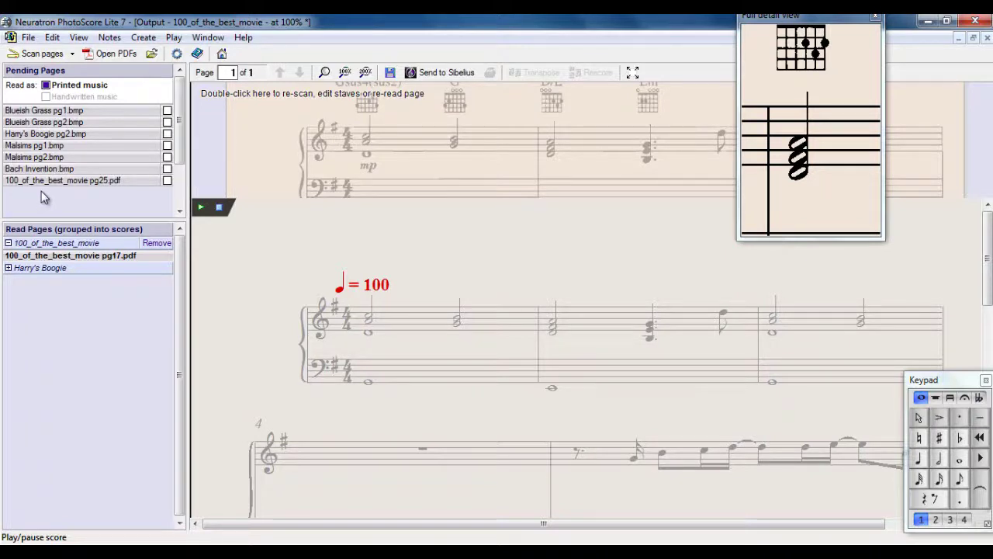
Step: Send the score to Sibelius as a new full score, with Sibelius-chosen instruments, A4 portrait
{"action": "mouse_move", "coordinate": [151, 182]}
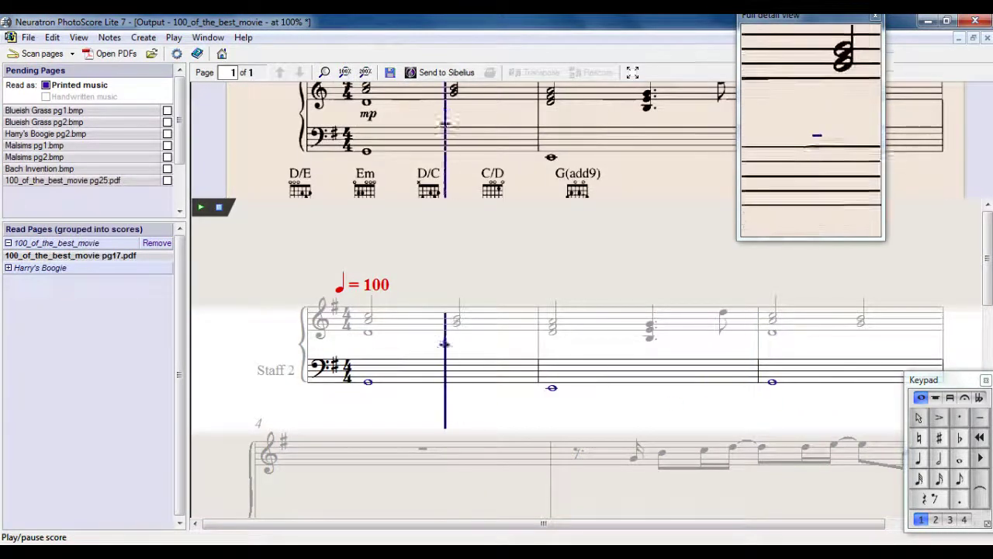
{"action": "left_click", "coordinate": [440, 73]}
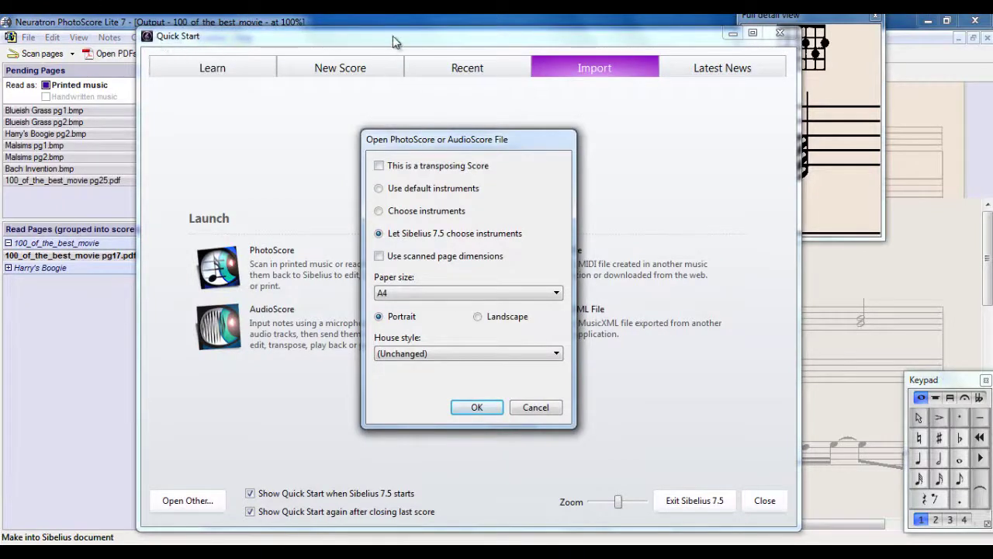
{"action": "left_click_drag", "start_coordinate": [468, 145], "coordinate": [457, 134]}
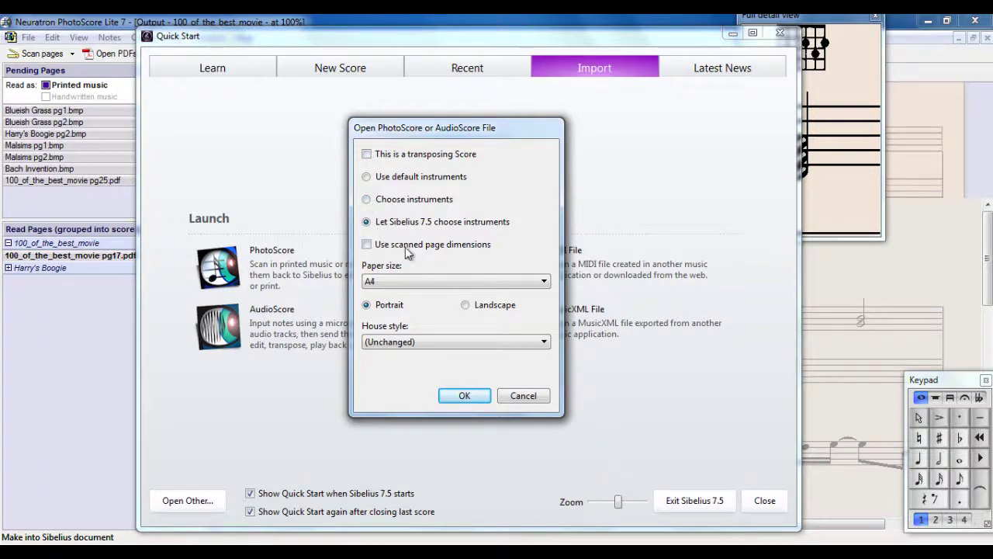
{"action": "left_click", "coordinate": [466, 397]}
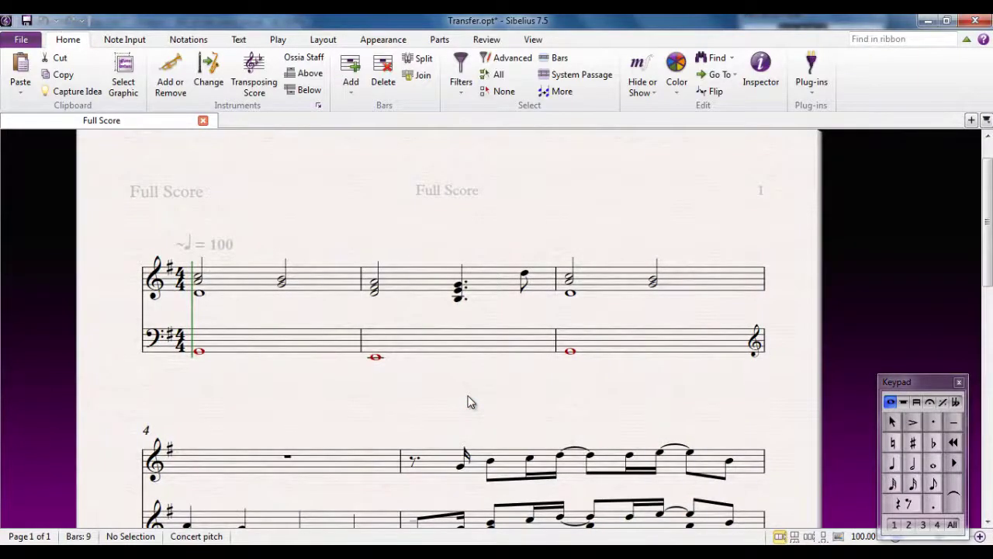
{"action": "scroll", "coordinate": [468, 402], "scroll_direction": "down", "scroll_amount": 3}
{"action": "left_click_drag", "start_coordinate": [495, 373], "coordinate": [473, 254]}
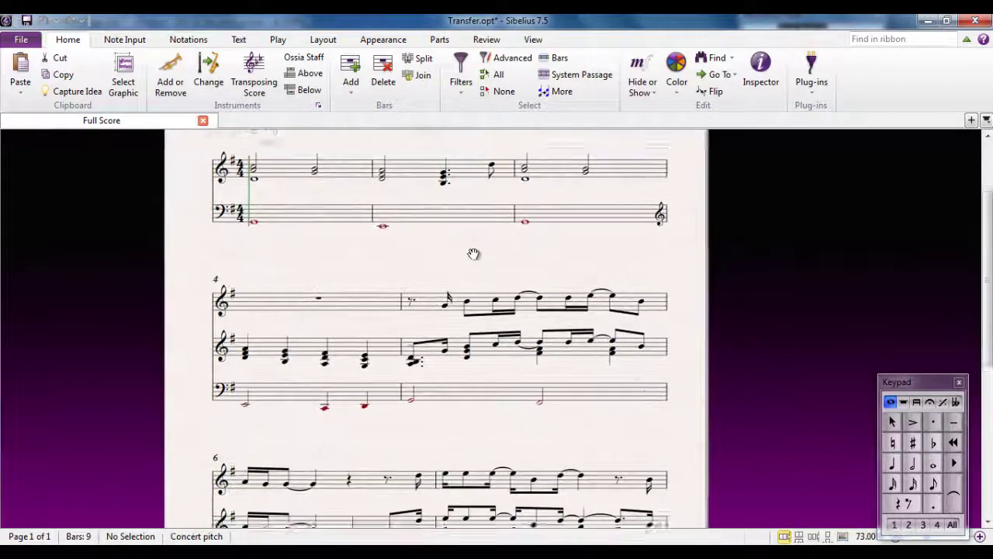
{"action": "scroll", "coordinate": [473, 254], "scroll_direction": "down", "scroll_amount": 3}
{"action": "scroll", "coordinate": [559, 451], "scroll_direction": "down", "scroll_amount": 1}
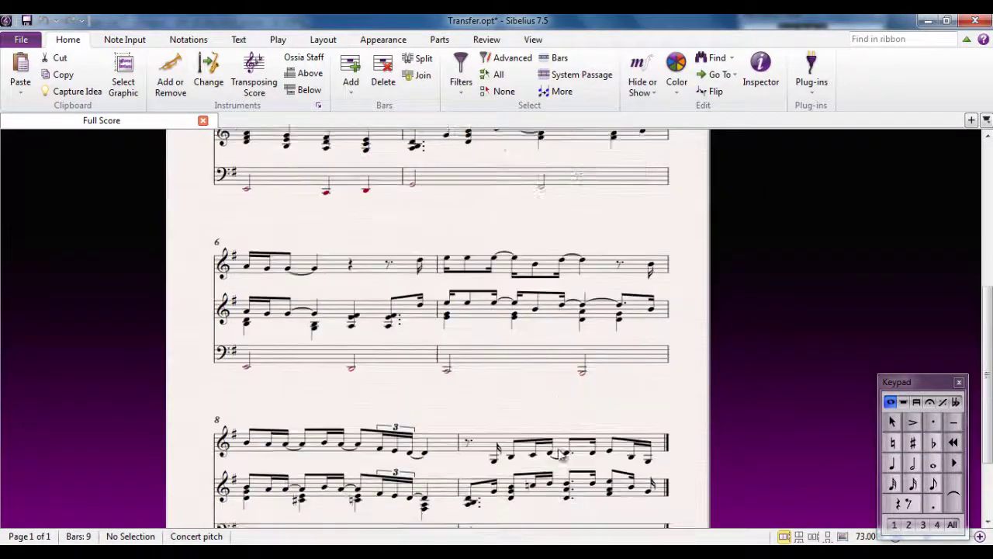
{"action": "scroll", "coordinate": [558, 454], "scroll_direction": "down", "scroll_amount": 1}
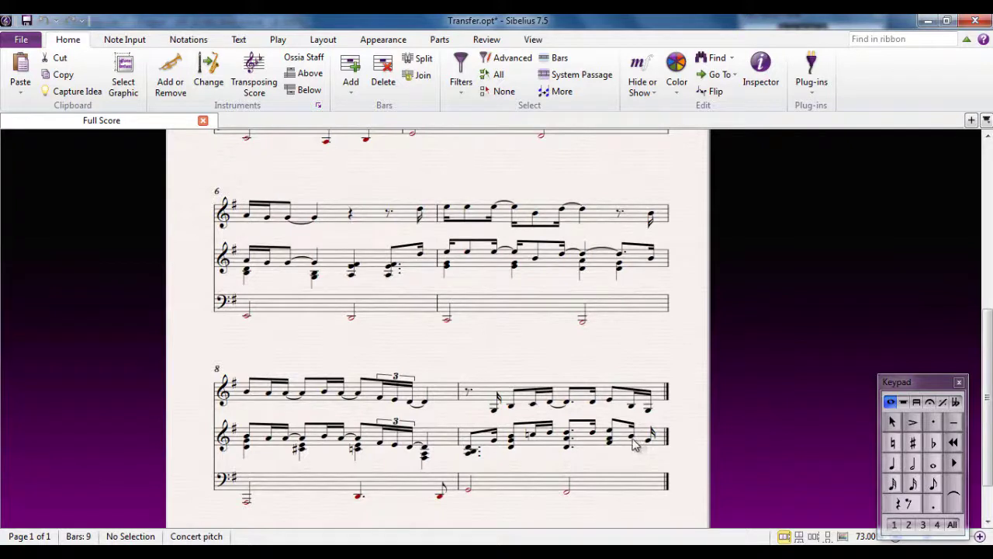
{"action": "left_click", "coordinate": [632, 439]}
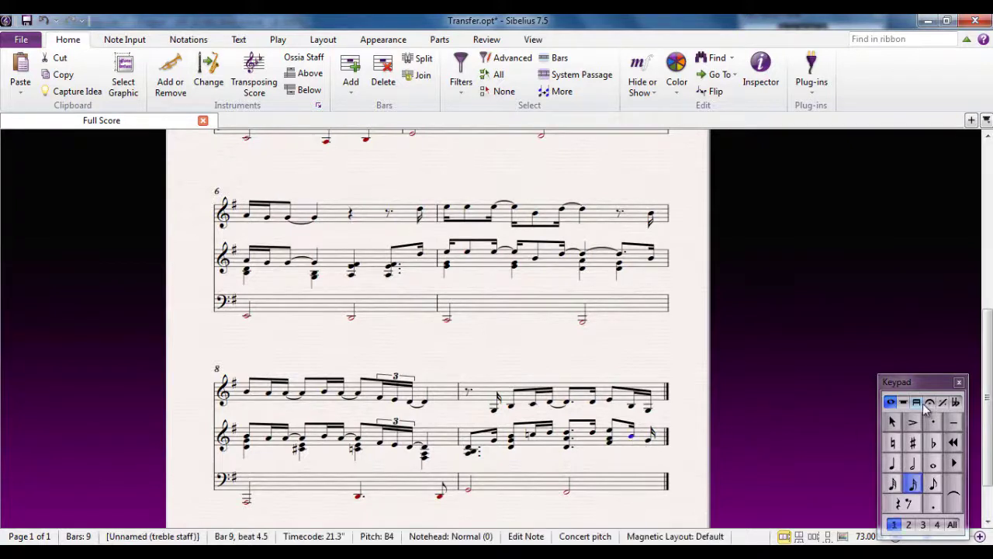
{"action": "left_click", "coordinate": [917, 403]}
{"action": "left_click", "coordinate": [915, 442]}
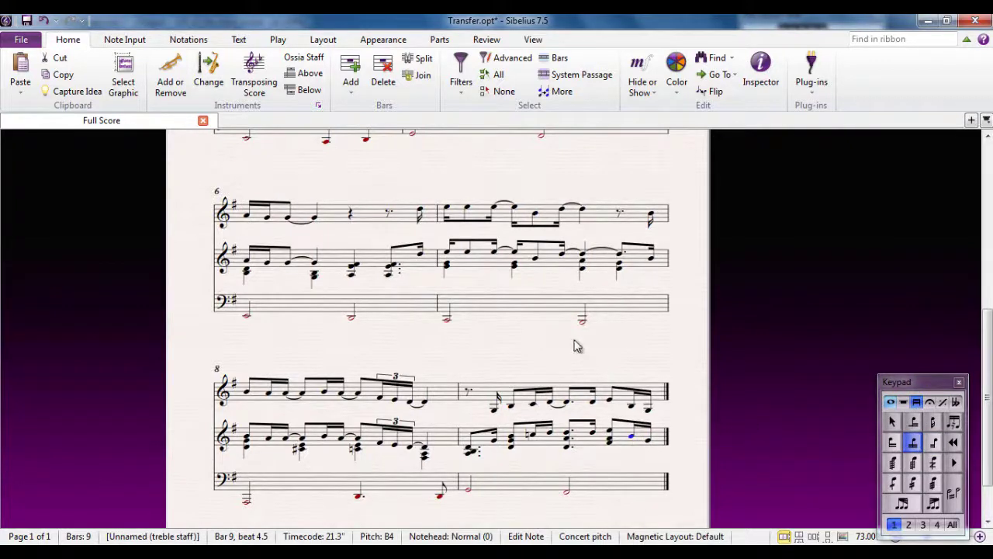
{"action": "key", "text": "Escape"}
{"action": "left_click_drag", "start_coordinate": [509, 181], "coordinate": [536, 381]}
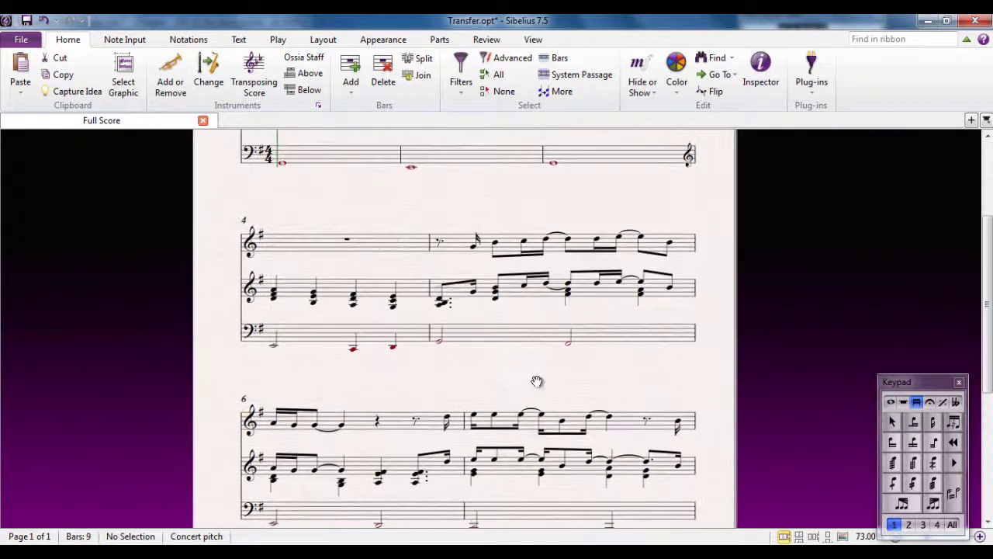
{"action": "left_click_drag", "start_coordinate": [497, 212], "coordinate": [497, 335]}
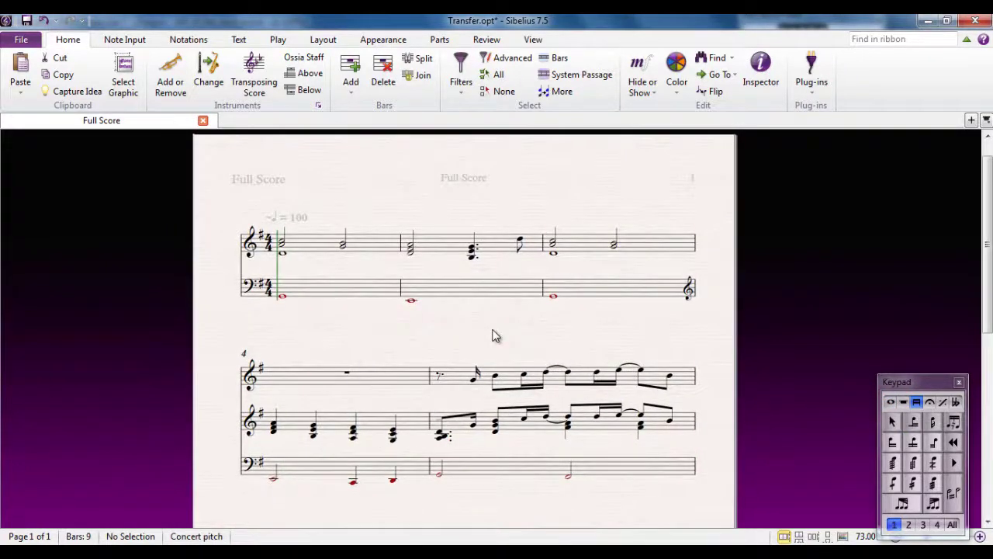